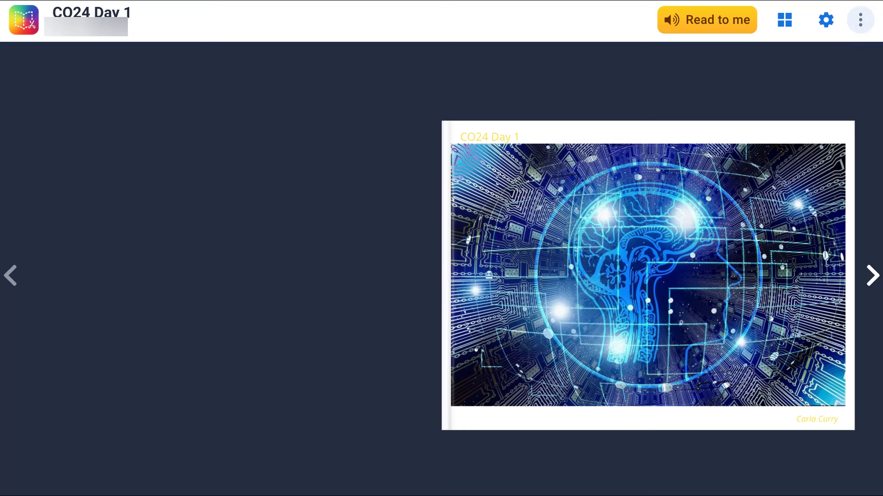
Step: Get the website embed code for the CO24 Day 1 book
{"action": "left_click", "coordinate": [860, 19]}
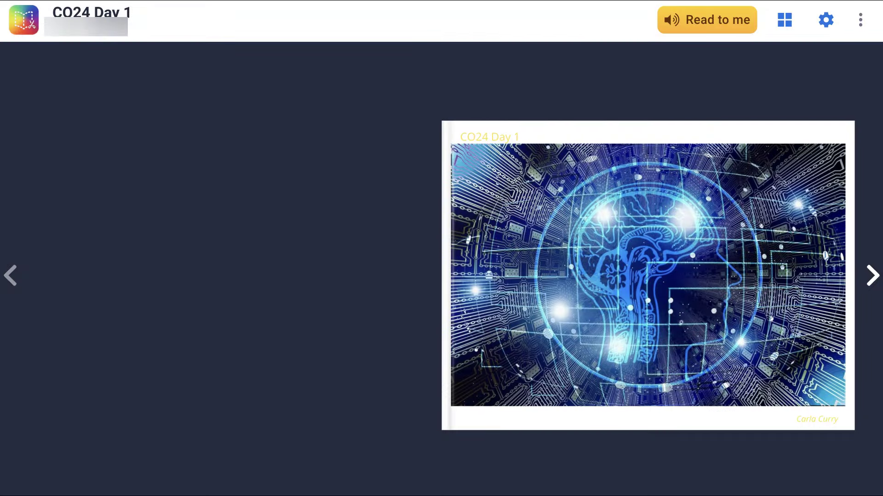
{"action": "left_click", "coordinate": [860, 19]}
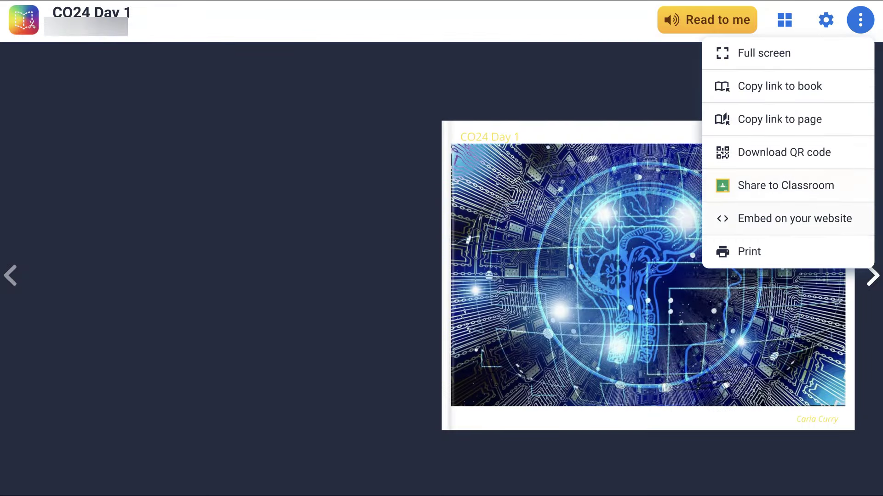
{"action": "left_click", "coordinate": [795, 219]}
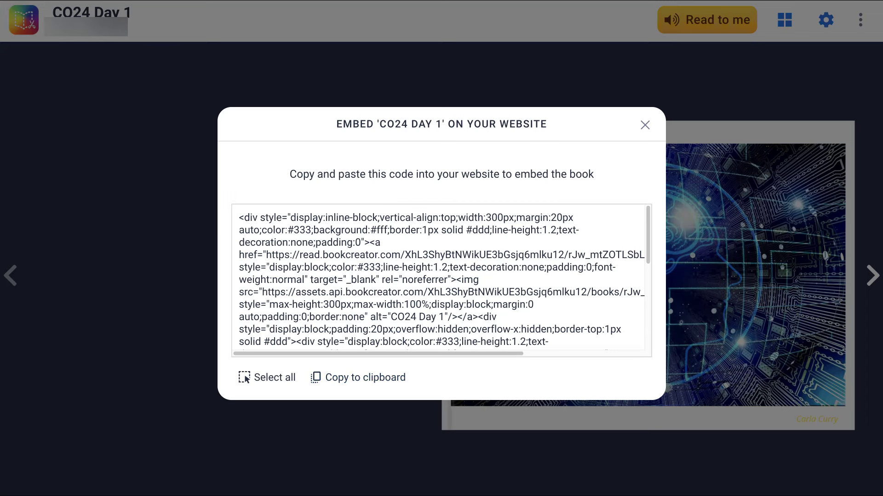
Step: Switch to the Moodle forum editor and open the source code of the "My book for day 1" message
{"action": "left_click", "coordinate": [304, 0]}
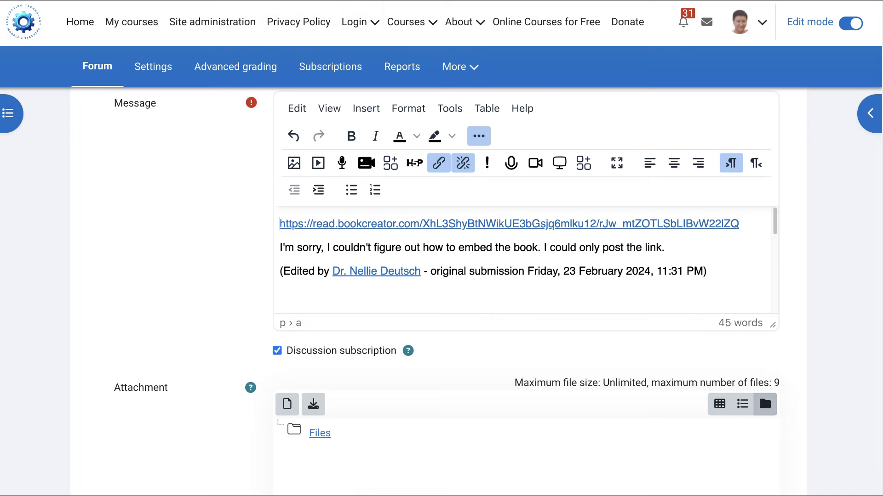
{"action": "scroll", "coordinate": [441, 276], "scroll_direction": "up", "scroll_amount": 1}
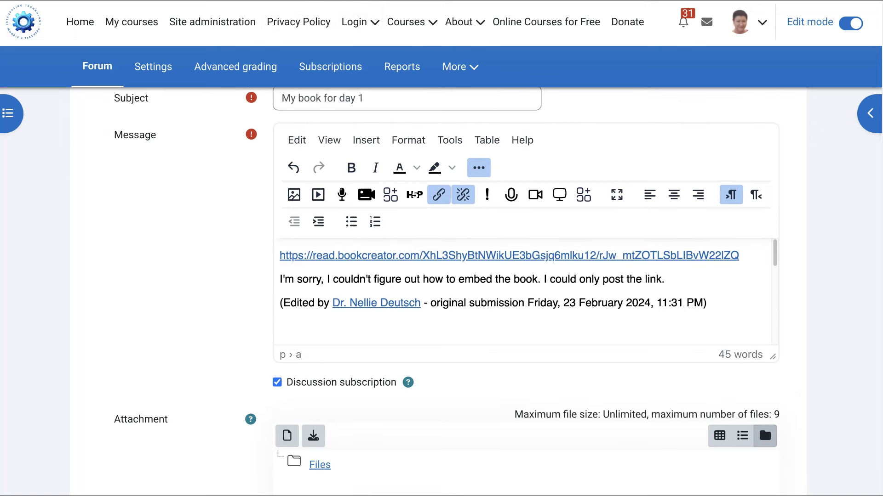
{"action": "scroll", "coordinate": [763, 429], "scroll_direction": "up", "scroll_amount": 1}
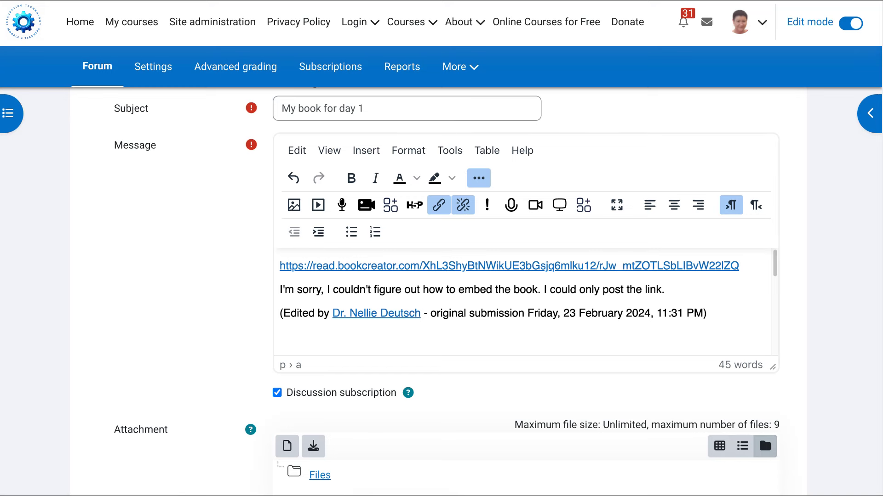
{"action": "left_click", "coordinate": [451, 152]}
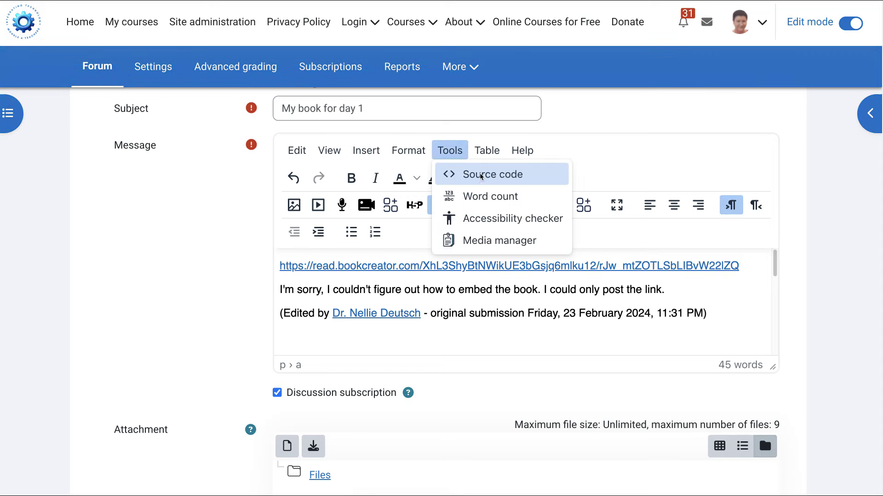
{"action": "left_click", "coordinate": [480, 175]}
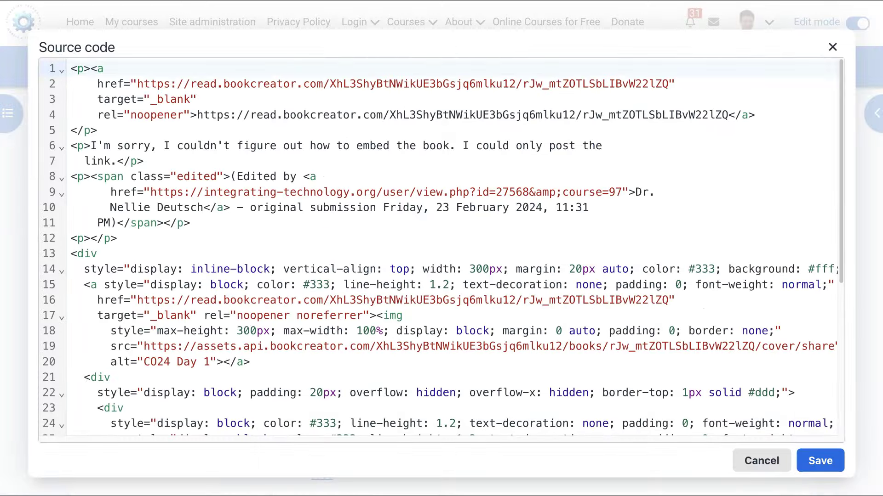
Step: Paste the book's embed code on a new line after line 39 of the source code and save the source
{"action": "scroll", "coordinate": [415, 199], "scroll_direction": "down", "scroll_amount": 5}
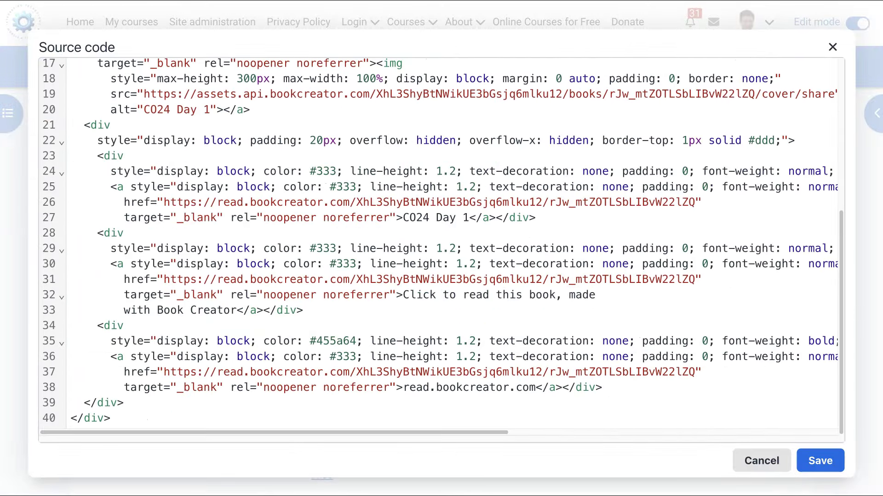
{"action": "left_click", "coordinate": [125, 403]}
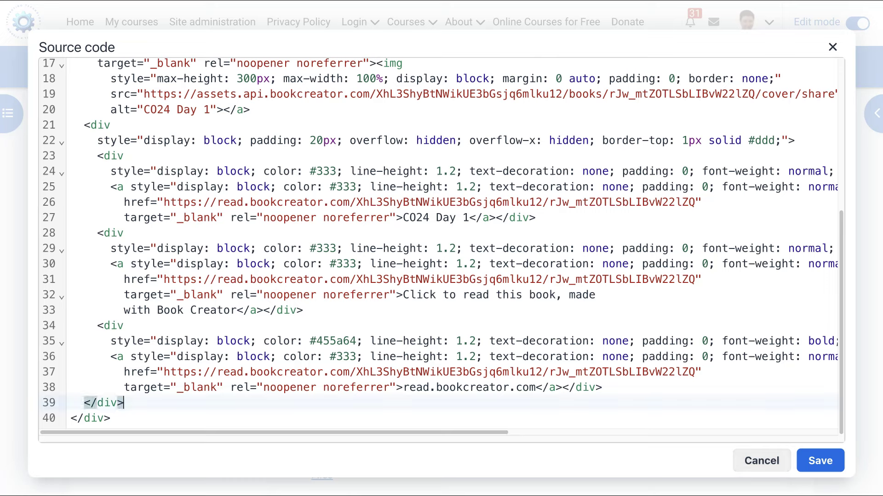
{"action": "key", "text": "Return"}
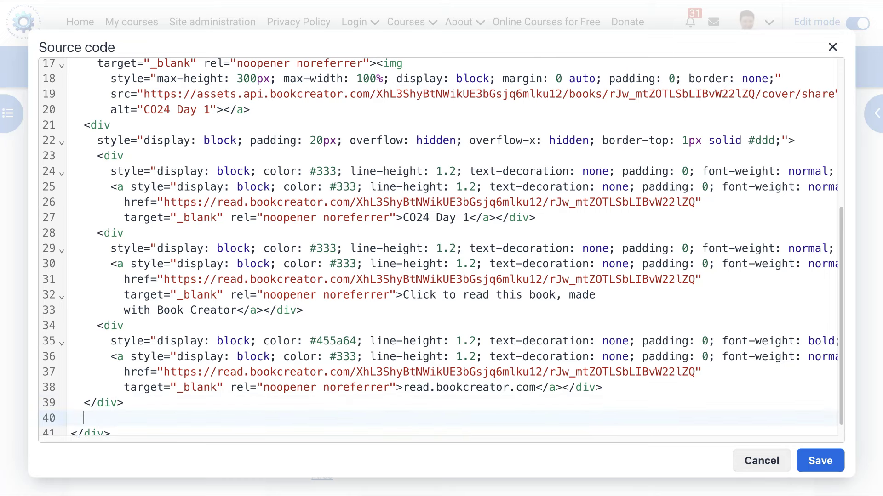
{"action": "key", "text": "ctrl+v"}
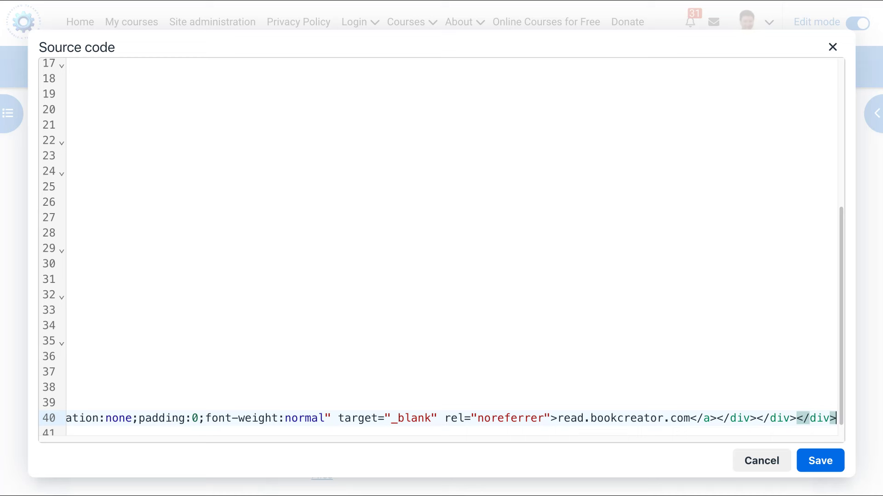
{"action": "left_click", "coordinate": [820, 461]}
Step: Delete an empty line above the embedded CO24 Day 1 book in the message
{"action": "scroll", "coordinate": [464, 315], "scroll_direction": "down", "scroll_amount": 3}
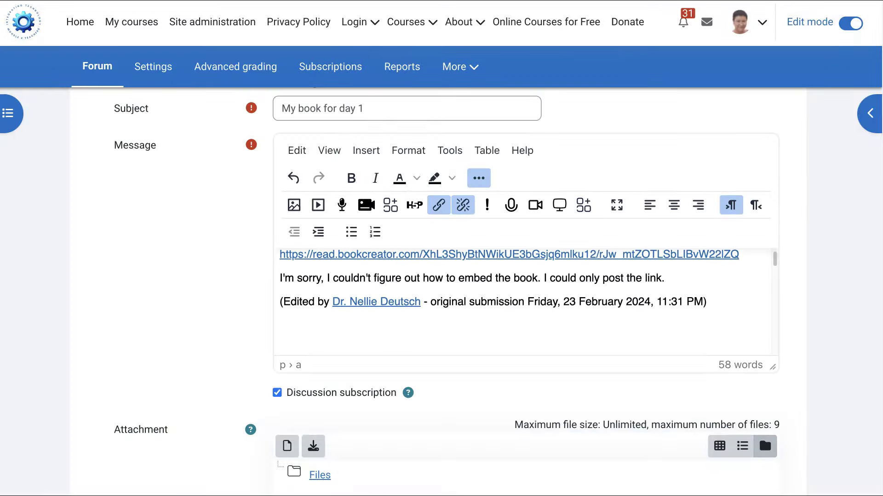
{"action": "scroll", "coordinate": [464, 316], "scroll_direction": "up", "scroll_amount": 1}
{"action": "scroll", "coordinate": [464, 316], "scroll_direction": "up", "scroll_amount": 1}
{"action": "scroll", "coordinate": [464, 315], "scroll_direction": "down", "scroll_amount": 1}
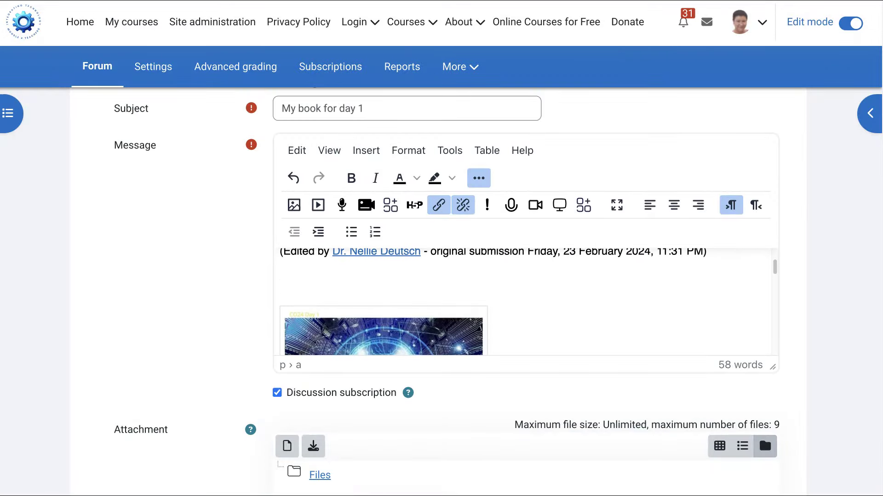
{"action": "left_click", "coordinate": [464, 316]}
{"action": "left_click", "coordinate": [280, 275]}
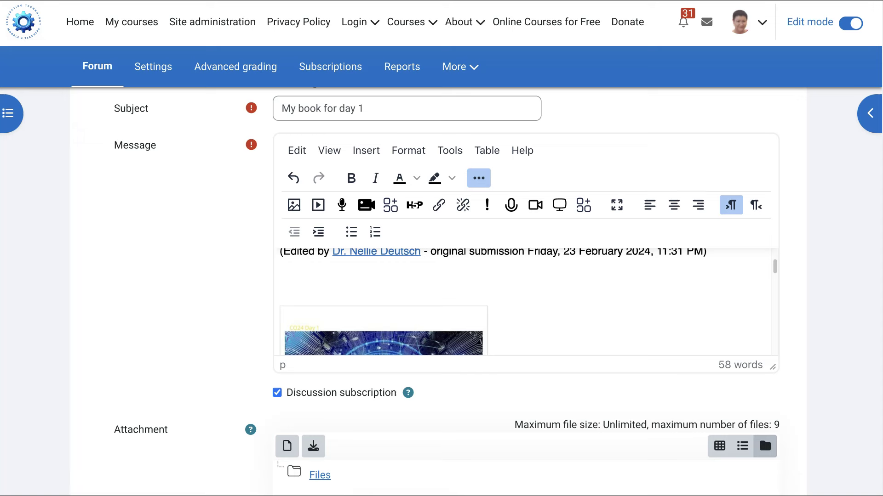
{"action": "key", "text": "BackSpace"}
Step: Save the changes to the forum discussion post
{"action": "scroll", "coordinate": [368, 324], "scroll_direction": "down", "scroll_amount": 4}
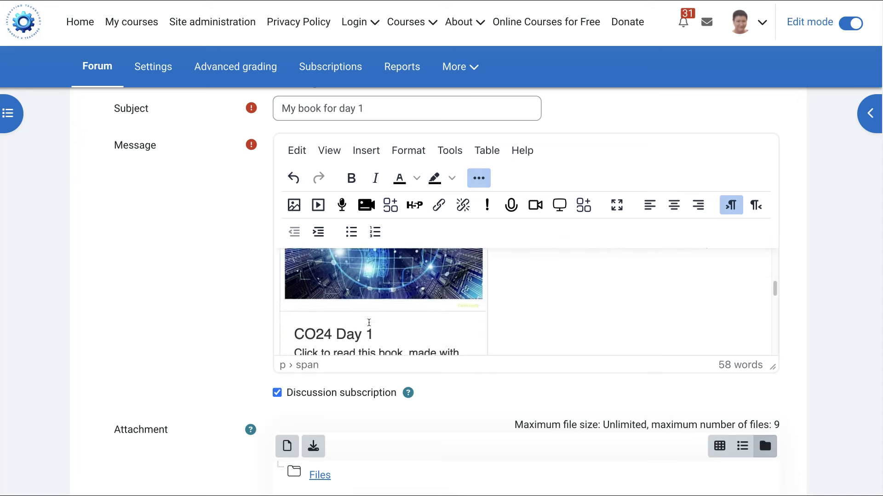
{"action": "scroll", "coordinate": [259, 324], "scroll_direction": "down", "scroll_amount": 1}
{"action": "scroll", "coordinate": [258, 324], "scroll_direction": "down", "scroll_amount": 5}
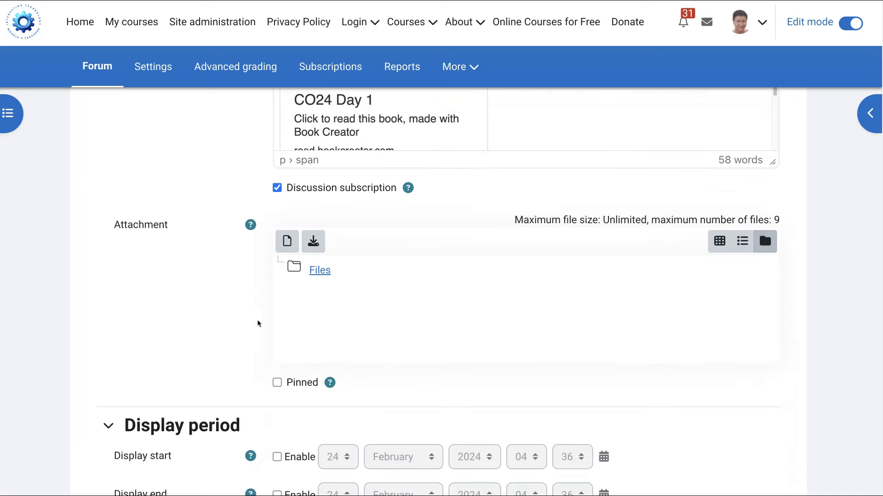
{"action": "left_click", "coordinate": [313, 429]}
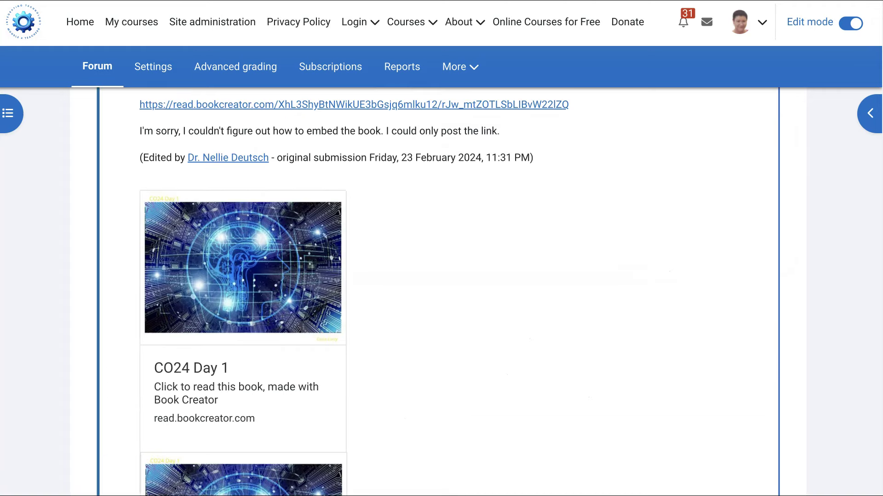
Step: Check the published post, reopen it for editing, and delete the second copy of the book's cover image
{"action": "scroll", "coordinate": [441, 295], "scroll_direction": "down", "scroll_amount": 4}
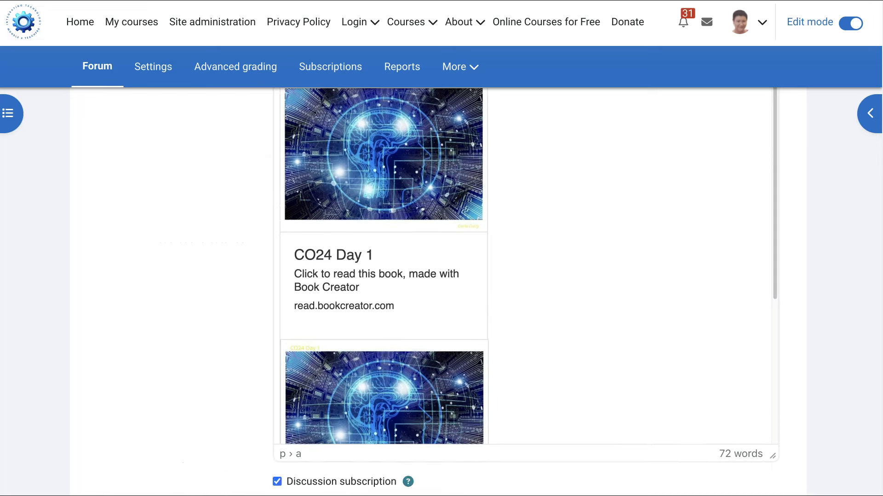
{"action": "scroll", "coordinate": [385, 322], "scroll_direction": "up", "scroll_amount": 1}
{"action": "scroll", "coordinate": [384, 345], "scroll_direction": "down", "scroll_amount": 2}
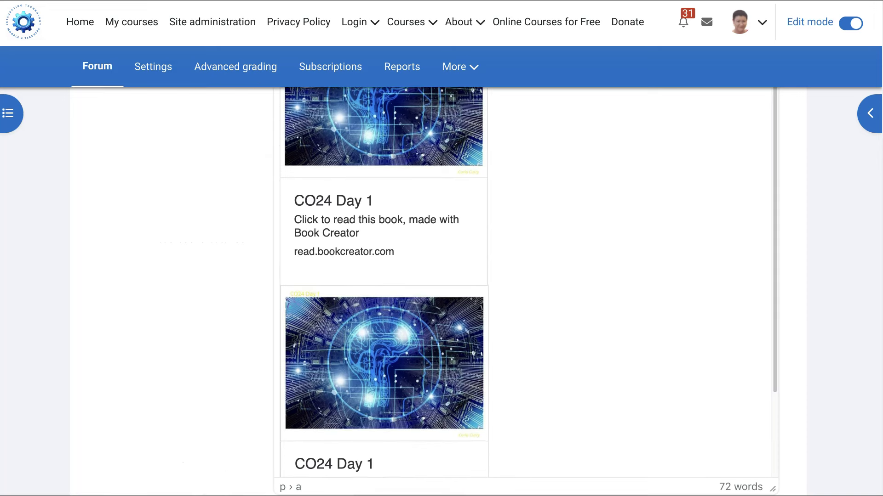
{"action": "left_click", "coordinate": [384, 363]}
{"action": "key", "text": "Delete"}
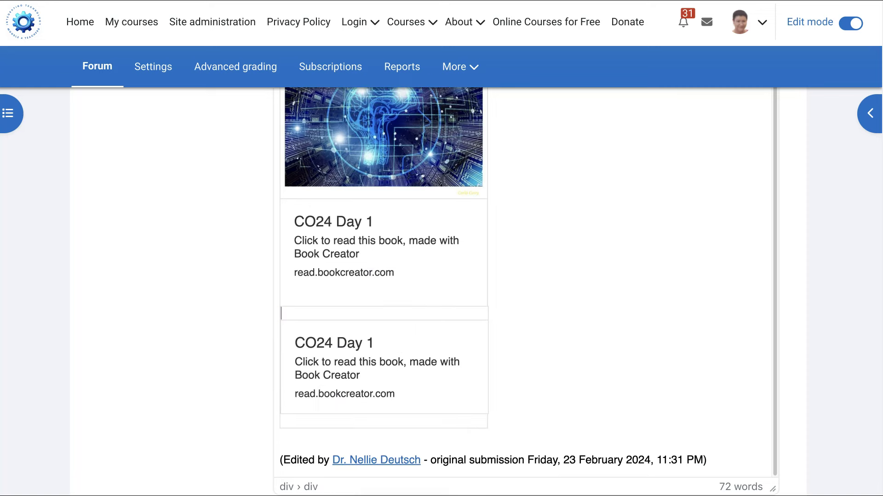
Step: Delete the second book card's title, description and read.bookcreator.com link from the message
{"action": "left_click", "coordinate": [295, 343]}
{"action": "key", "text": "Up"}
{"action": "key", "text": "shift+Down"}
{"action": "key", "text": "shift+Down"}
{"action": "key", "text": "shift+Down"}
{"action": "key", "text": "shift+Down"}
{"action": "key", "text": "shift+Down"}
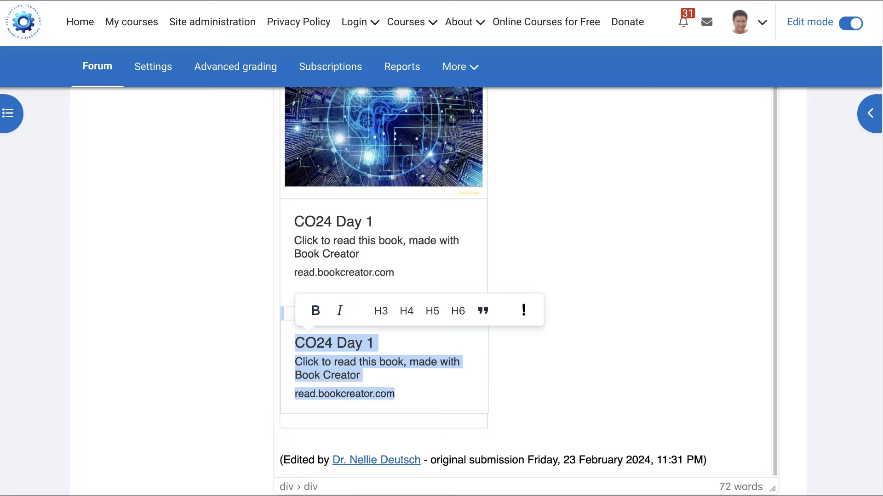
{"action": "key", "text": "Delete"}
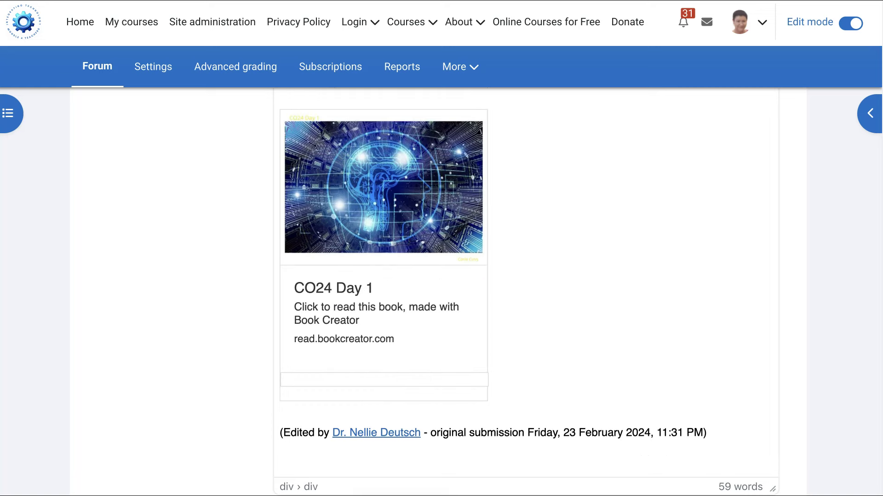
{"action": "left_click", "coordinate": [394, 339]}
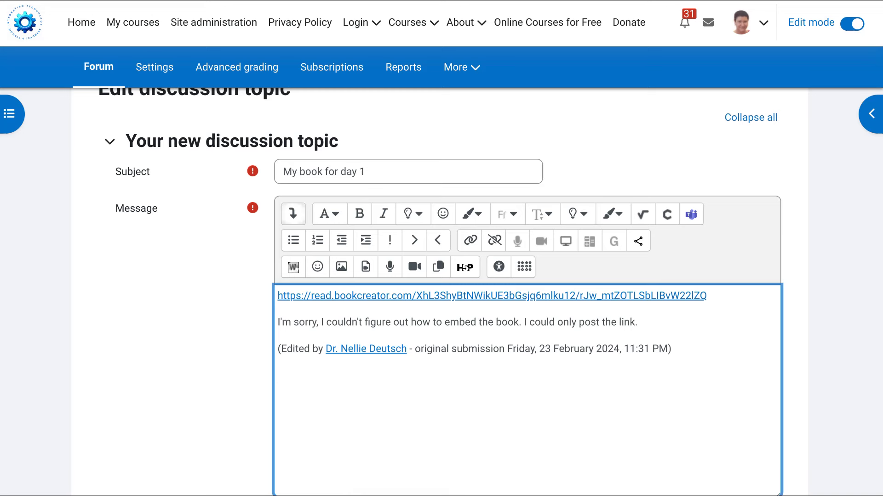
Step: Expand the Atto message editor's full toolbar, and show the sharing options of the CO24 Day 1 book in Book Creator
{"action": "left_click", "coordinate": [293, 214]}
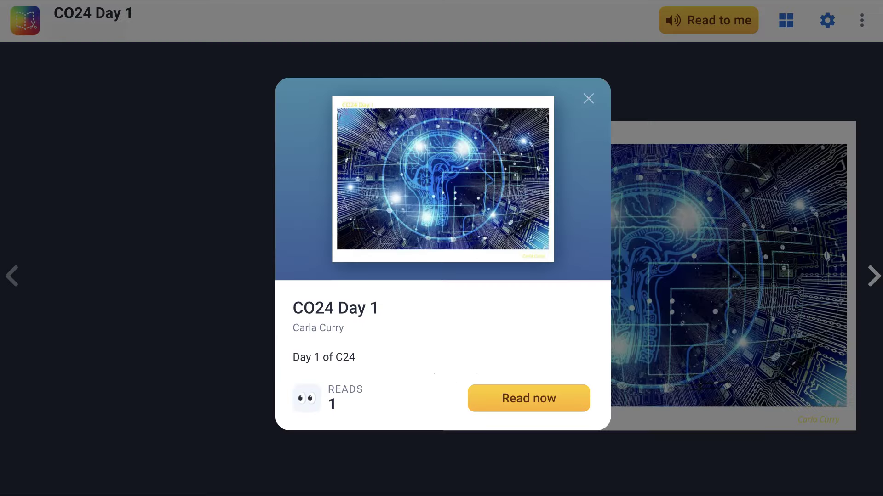
{"action": "left_click", "coordinate": [528, 398]}
{"action": "left_click", "coordinate": [862, 20]}
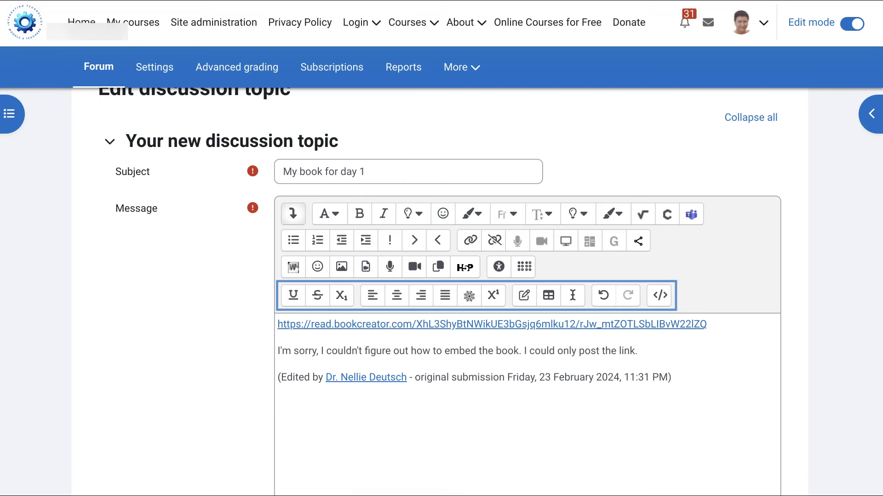
{"action": "scroll", "coordinate": [440, 235], "scroll_direction": "down", "scroll_amount": 1}
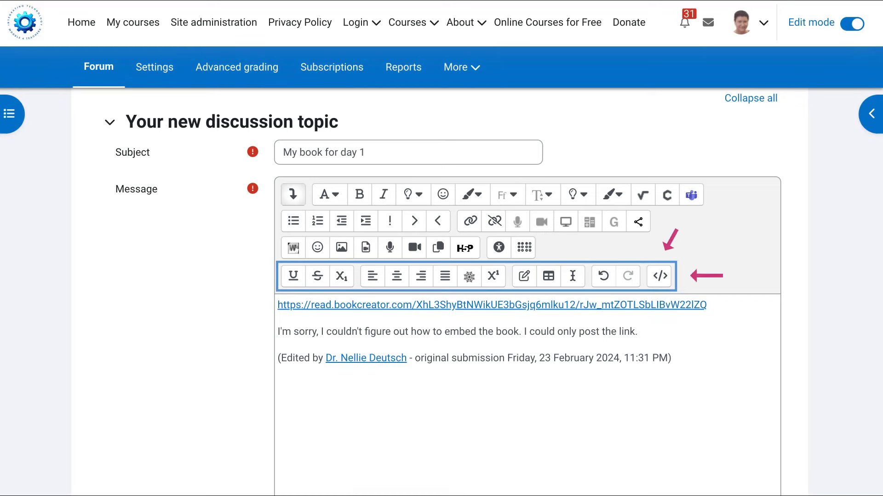
Step: Show the message's HTML in Moodle, paste the book's embed code on a new line 5, and review the pasted code
{"action": "scroll", "coordinate": [442, 294], "scroll_direction": "down", "scroll_amount": 1}
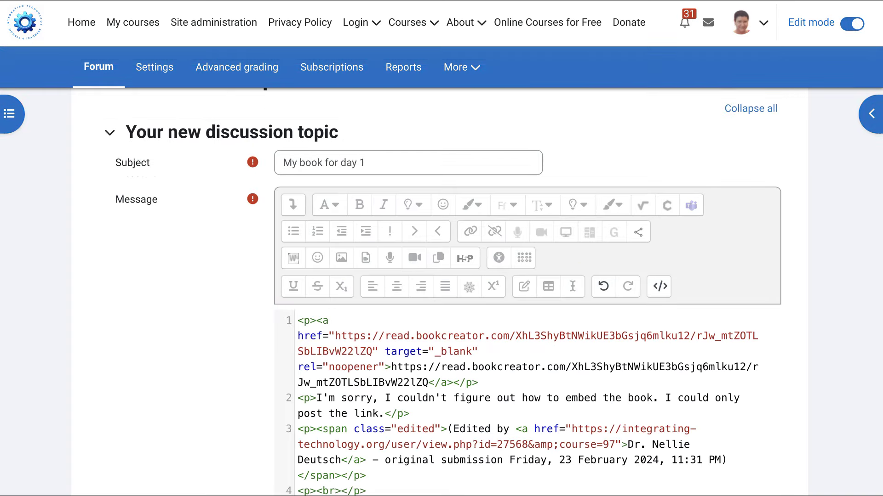
{"action": "scroll", "coordinate": [441, 294], "scroll_direction": "down", "scroll_amount": 1}
{"action": "scroll", "coordinate": [441, 295], "scroll_direction": "down", "scroll_amount": 3}
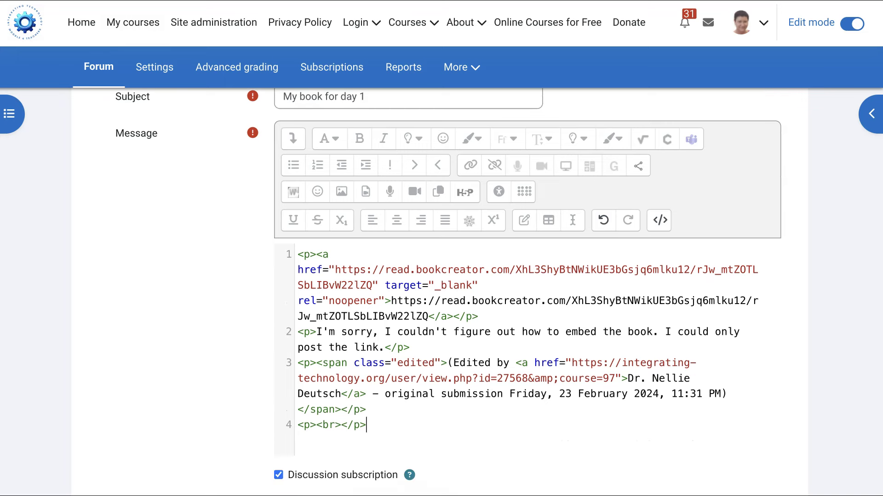
{"action": "key", "text": "Return"}
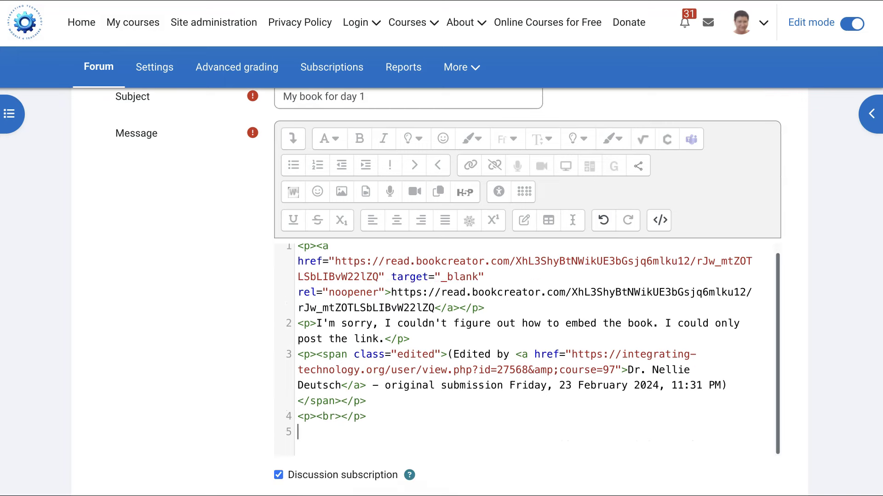
{"action": "key", "text": "ctrl+v"}
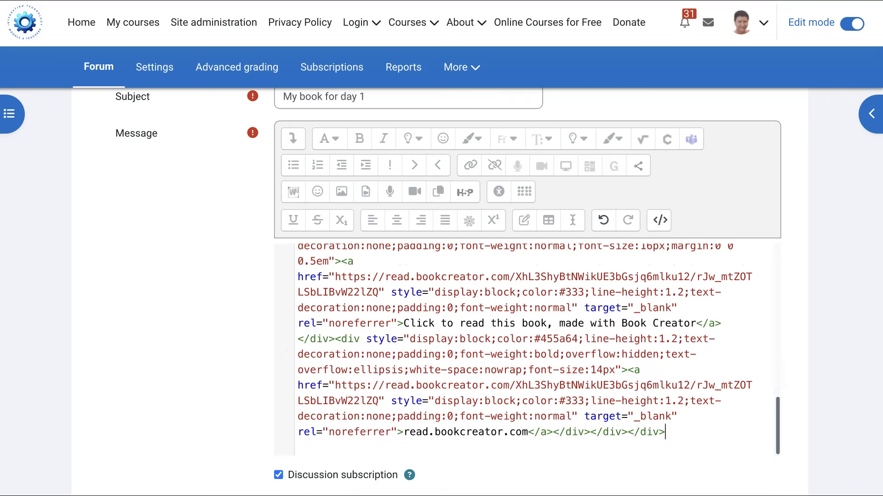
{"action": "scroll", "coordinate": [274, 341], "scroll_direction": "down", "scroll_amount": 4}
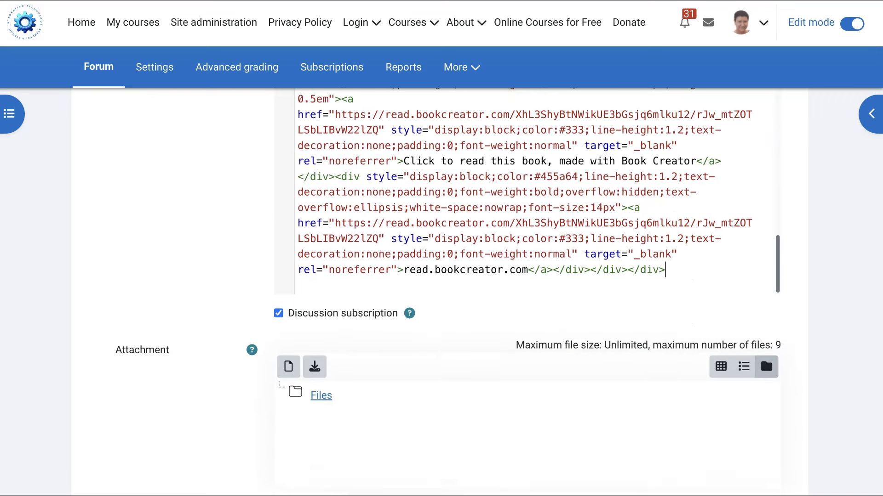
{"action": "scroll", "coordinate": [537, 152], "scroll_direction": "down", "scroll_amount": 2}
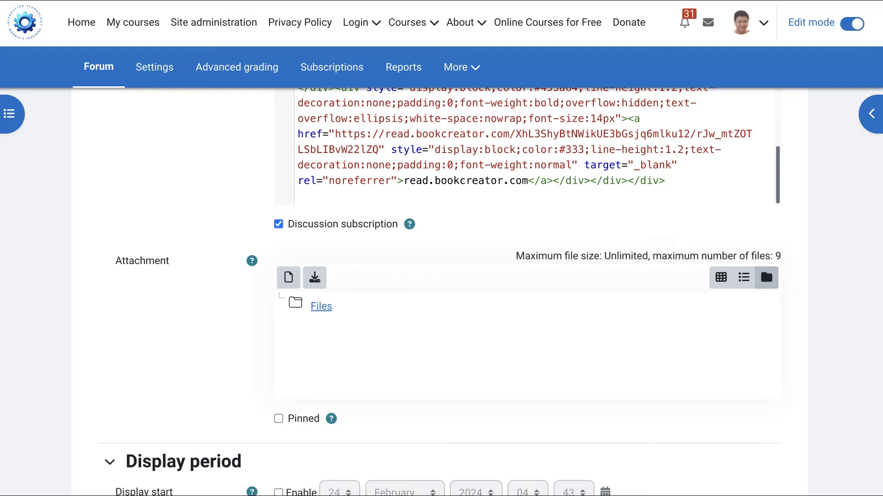
{"action": "scroll", "coordinate": [536, 152], "scroll_direction": "up", "scroll_amount": 2}
{"action": "scroll", "coordinate": [524, 147], "scroll_direction": "up", "scroll_amount": 6}
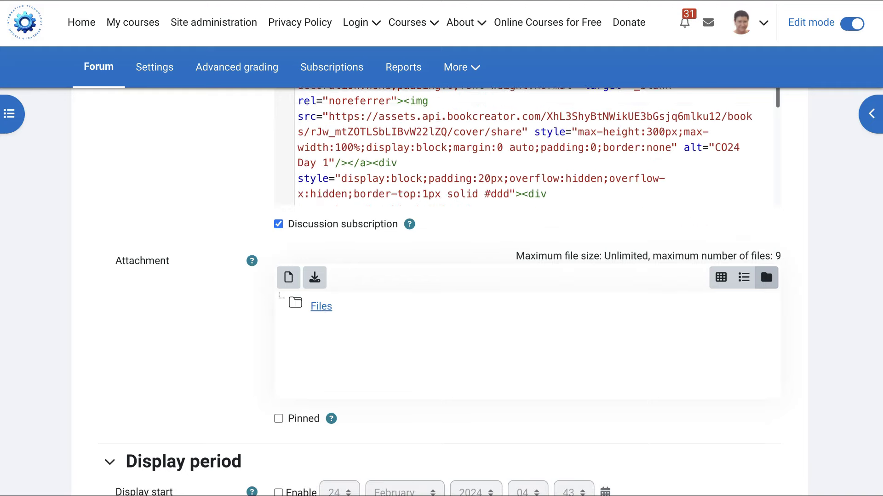
{"action": "scroll", "coordinate": [524, 147], "scroll_direction": "up", "scroll_amount": 3}
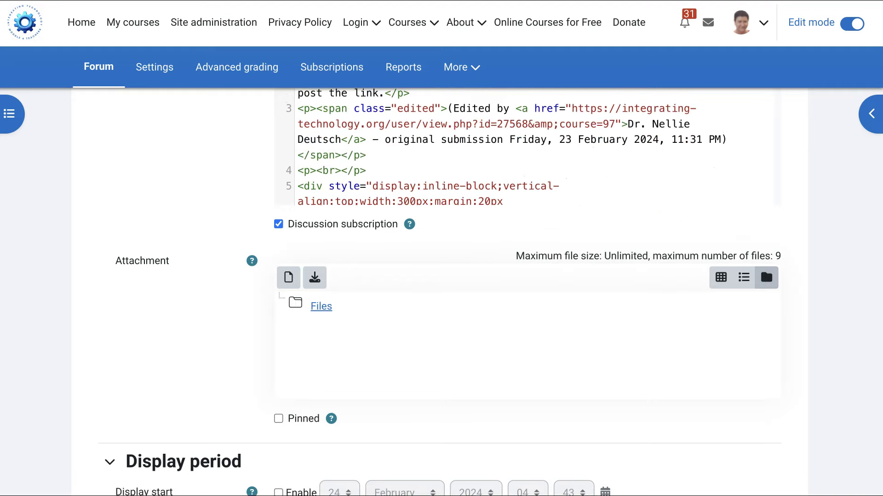
Step: Switch the message from HTML source back to the visual view and check the embedded CO24 Day 1 book card
{"action": "scroll", "coordinate": [524, 147], "scroll_direction": "up", "scroll_amount": 5}
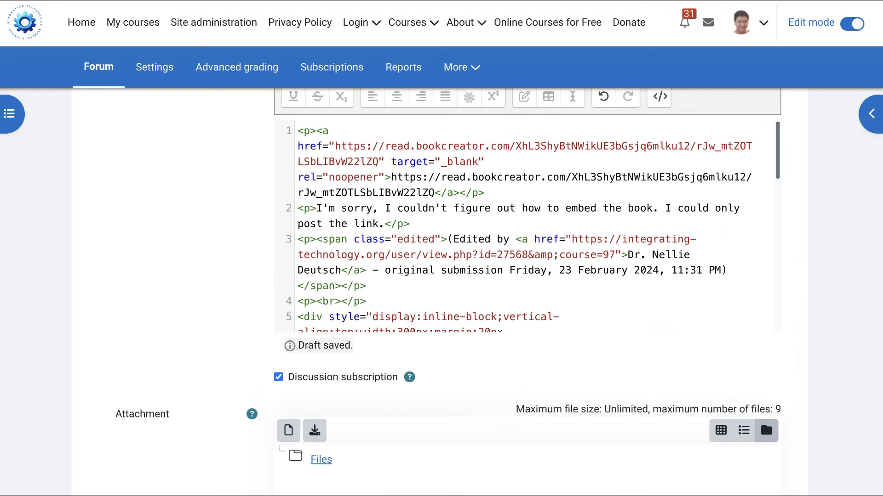
{"action": "scroll", "coordinate": [524, 230], "scroll_direction": "up", "scroll_amount": 1}
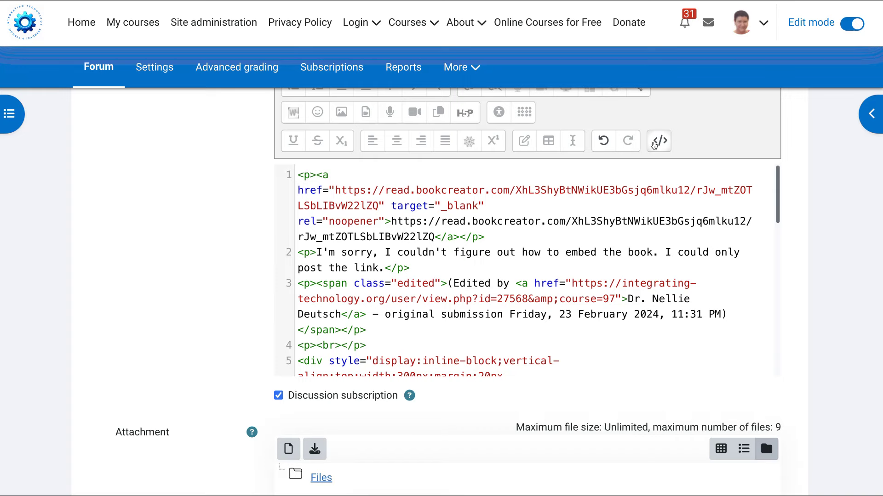
{"action": "left_click", "coordinate": [658, 142]}
{"action": "scroll", "coordinate": [528, 265], "scroll_direction": "down", "scroll_amount": 4}
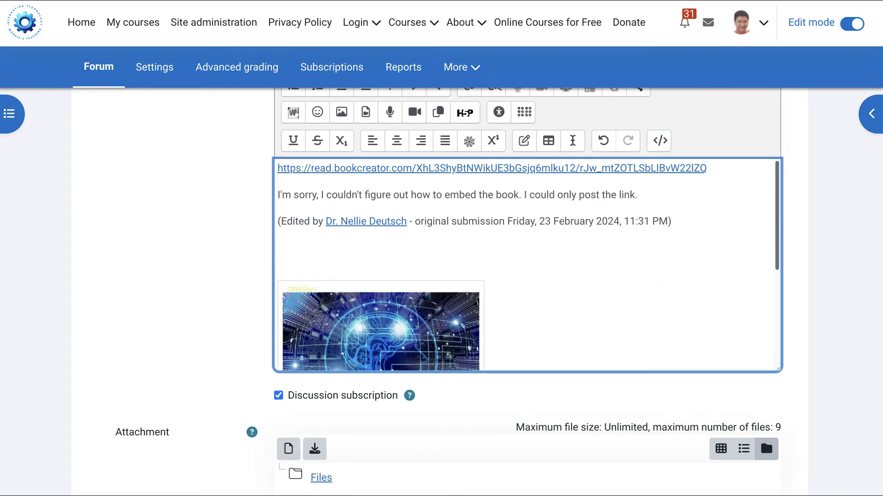
{"action": "scroll", "coordinate": [527, 264], "scroll_direction": "down", "scroll_amount": 3}
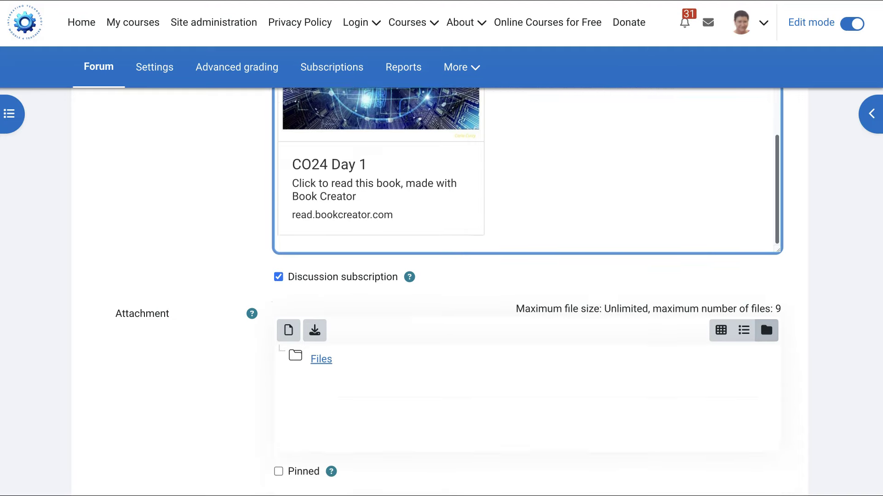
{"action": "scroll", "coordinate": [526, 265], "scroll_direction": "down", "scroll_amount": 3}
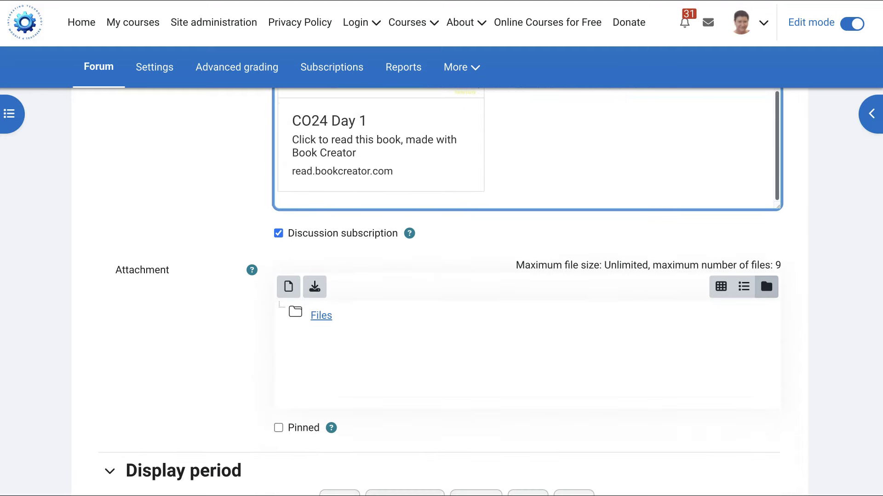
Step: Save the changes to the forum post and review the embedded book in the published post
{"action": "scroll", "coordinate": [526, 264], "scroll_direction": "down", "scroll_amount": 1}
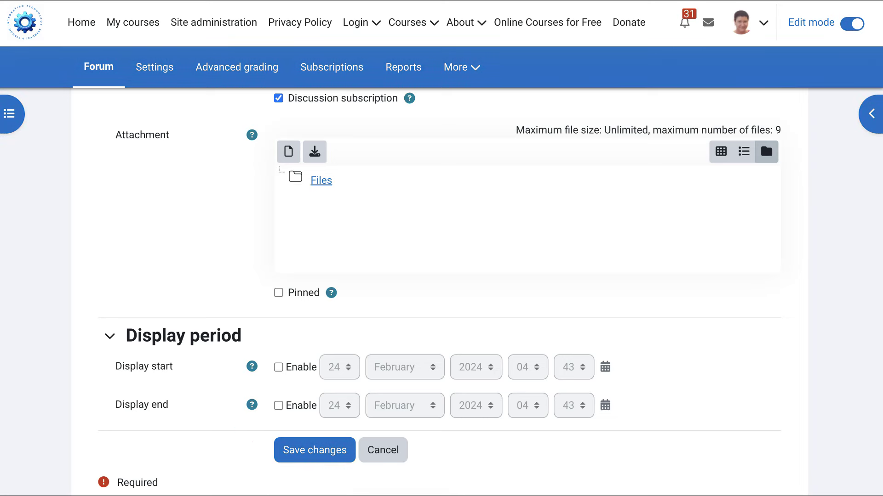
{"action": "left_click", "coordinate": [314, 450]}
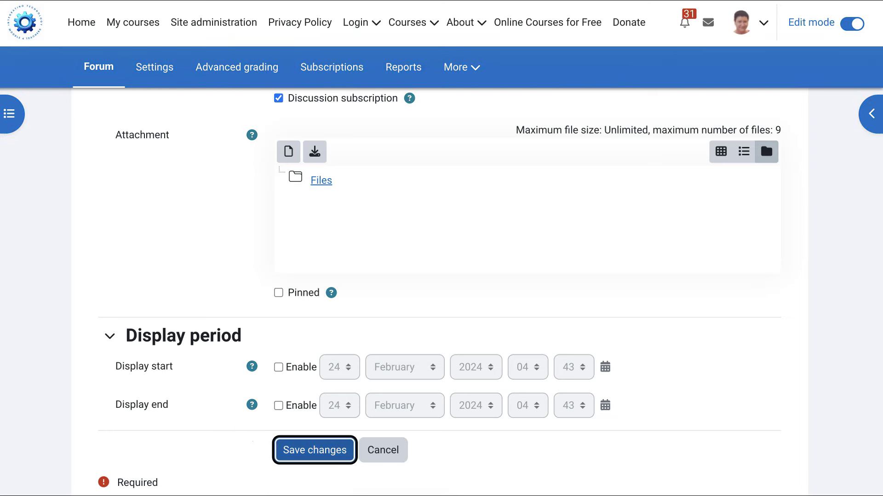
{"action": "scroll", "coordinate": [325, 231], "scroll_direction": "down", "scroll_amount": 2}
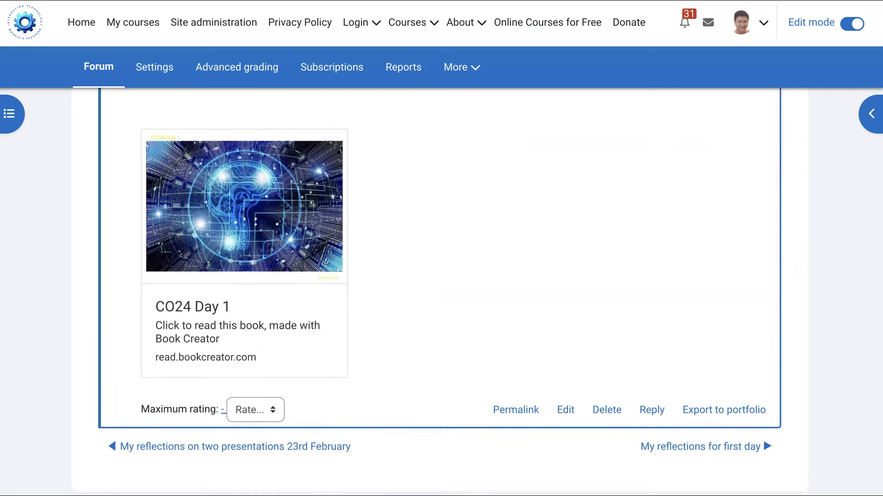
{"action": "scroll", "coordinate": [321, 231], "scroll_direction": "up", "scroll_amount": 2}
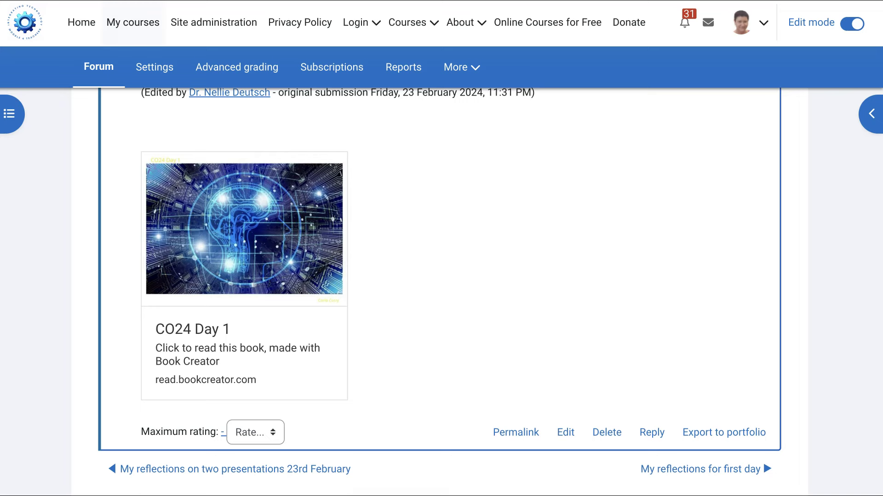
{"action": "scroll", "coordinate": [440, 286], "scroll_direction": "up", "scroll_amount": 1}
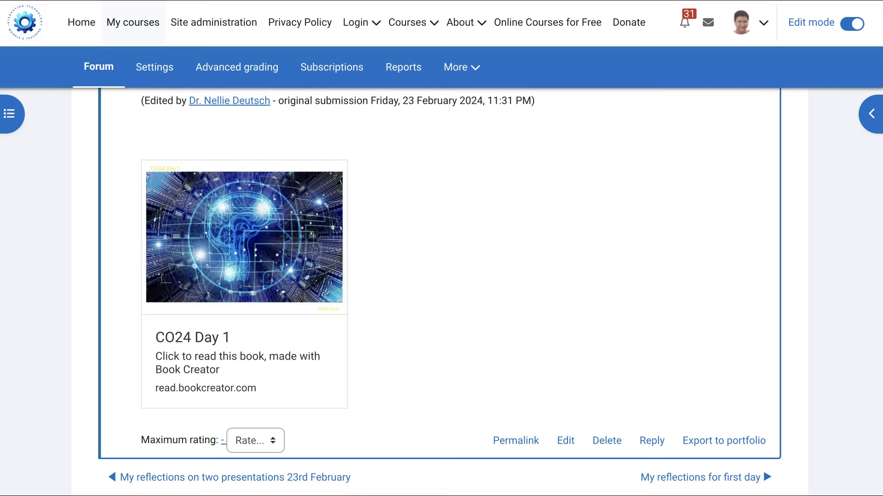